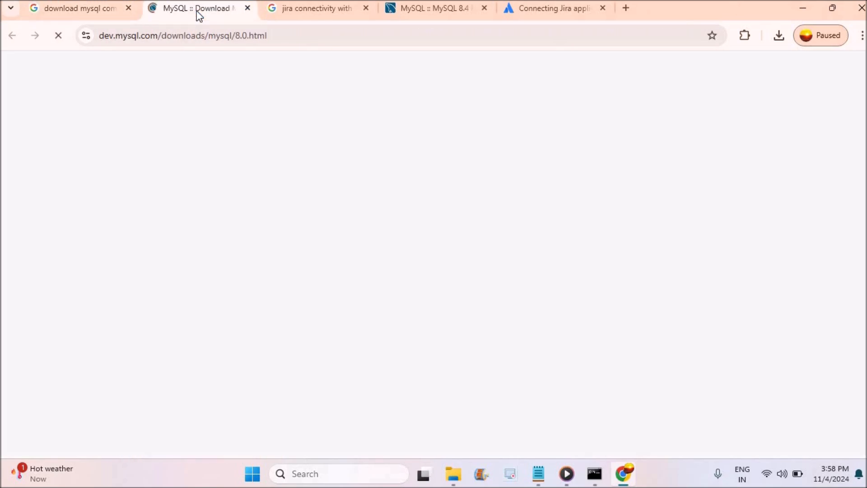
Open the MySQL Installer MSI download page for Windows from the MySQL Community Server 8.0 downloads
drag(239, 39, 257, 40)
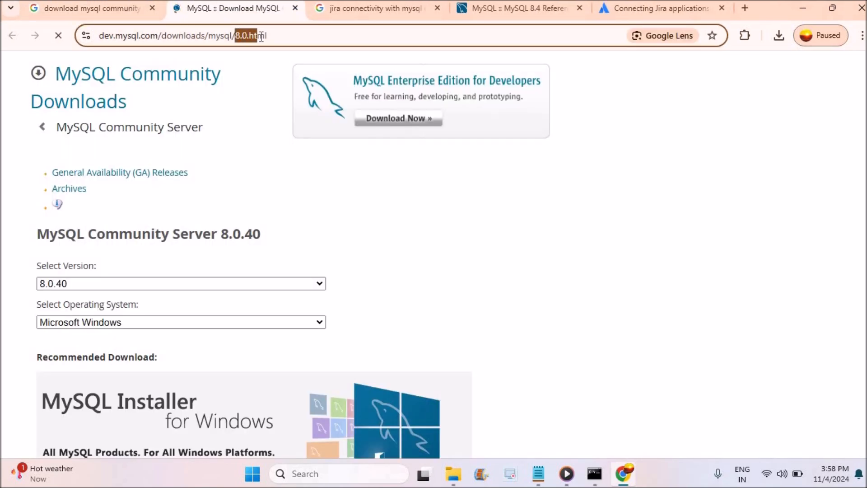
click(511, 270)
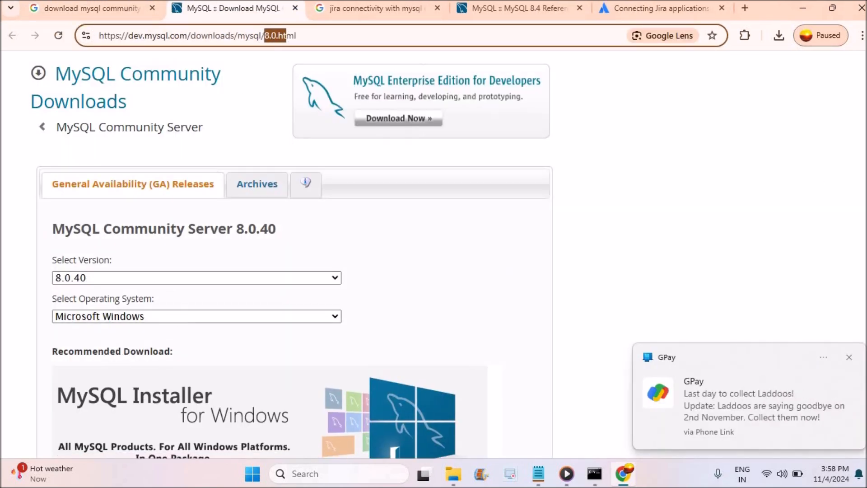
scroll(512, 269, down, 5)
click(848, 359)
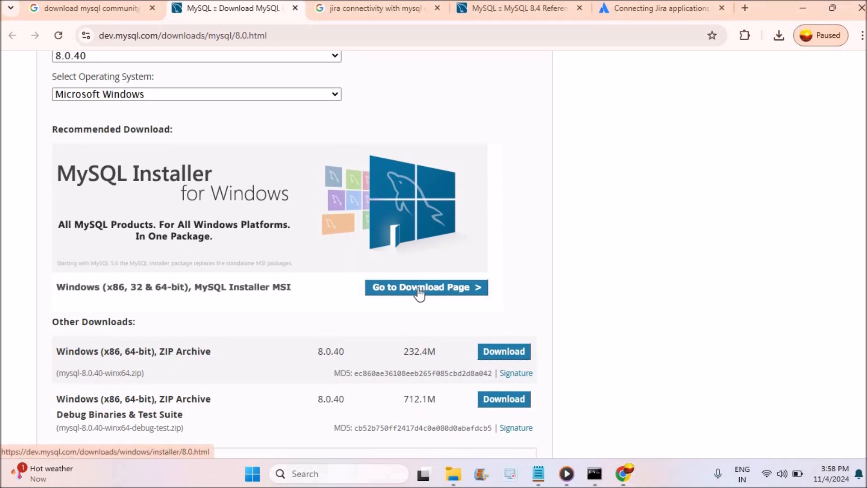
click(424, 289)
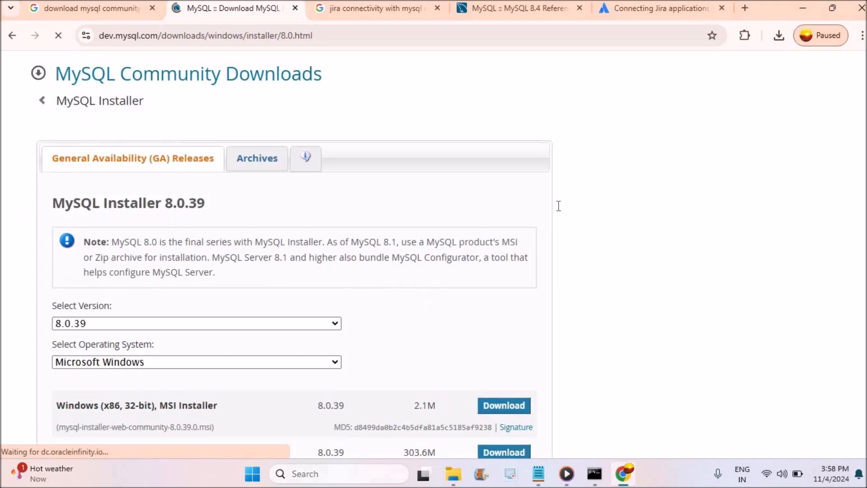
Choose the 303.6M Windows MSI installer, mysql-installer-community-8.0.39.0.msi, for download
scroll(228, 266, down, 4)
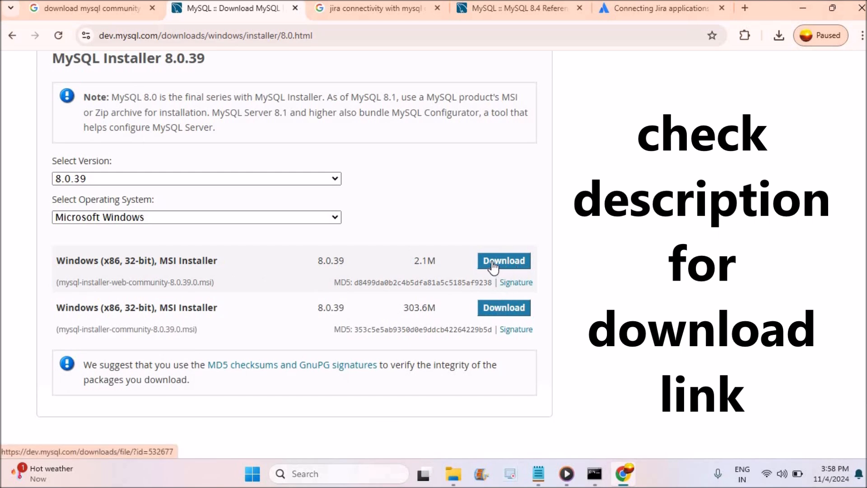
drag(412, 263, 445, 266)
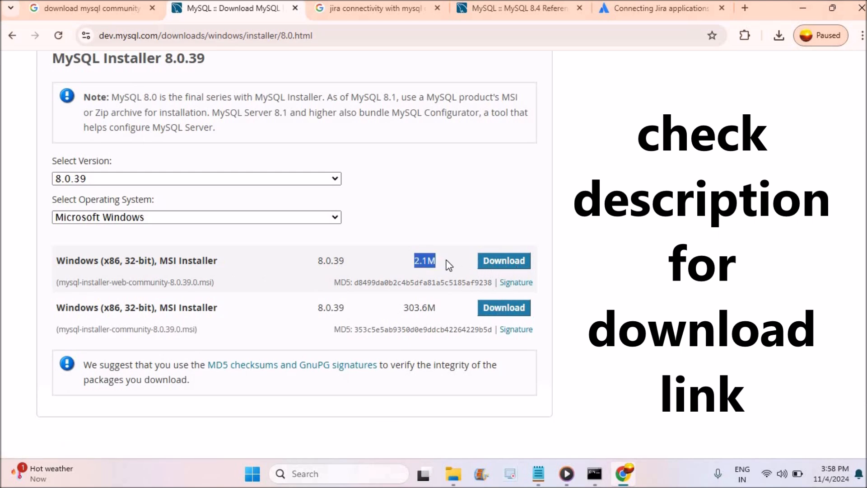
drag(399, 309, 454, 307)
click(502, 311)
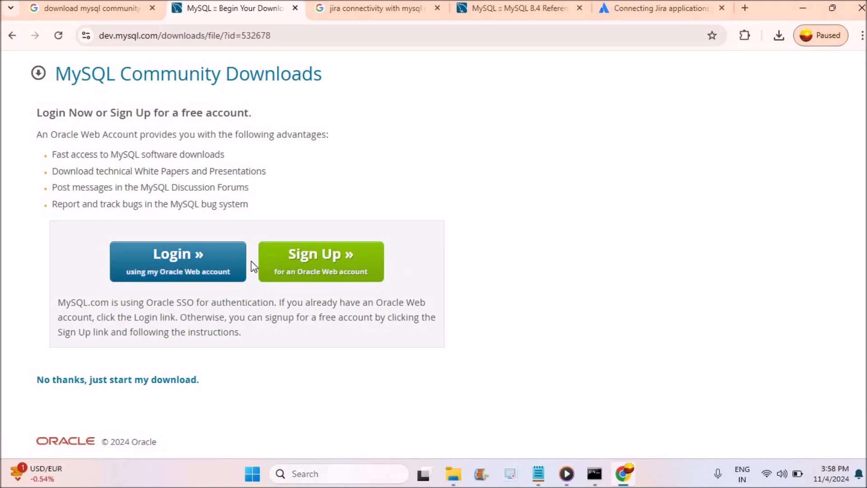
Open the Oracle account sign-up form and enter the email address and the account password, repeating the password
click(302, 270)
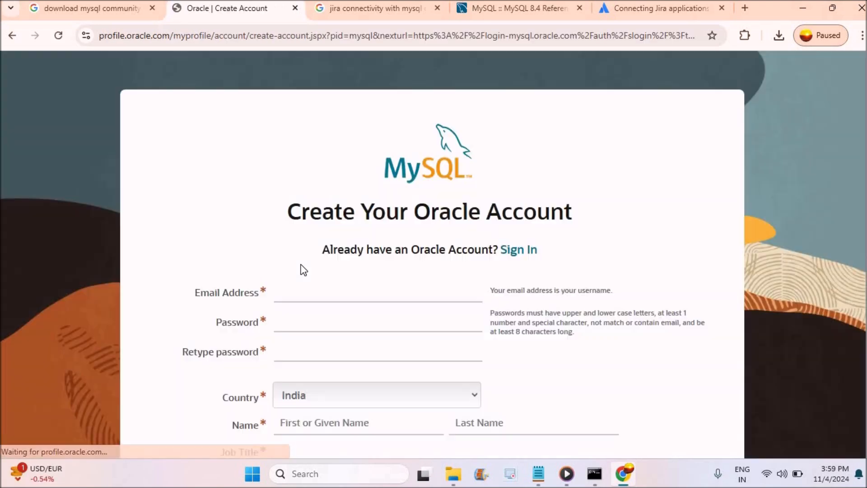
click(301, 293)
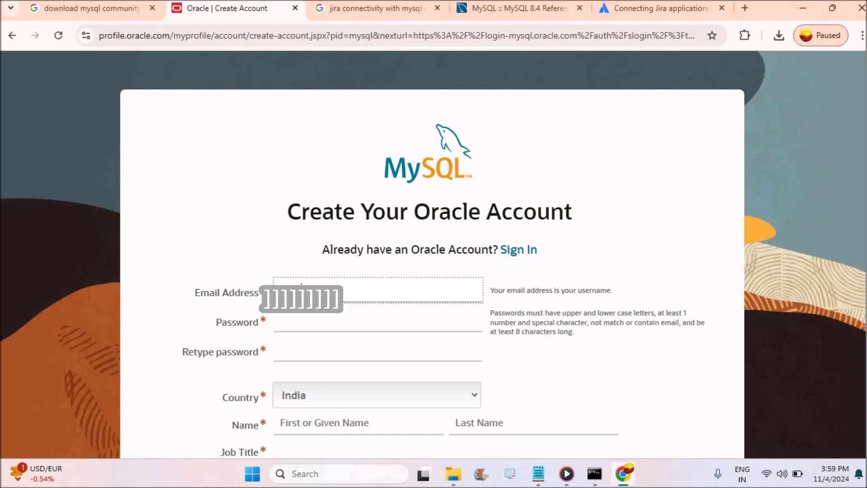
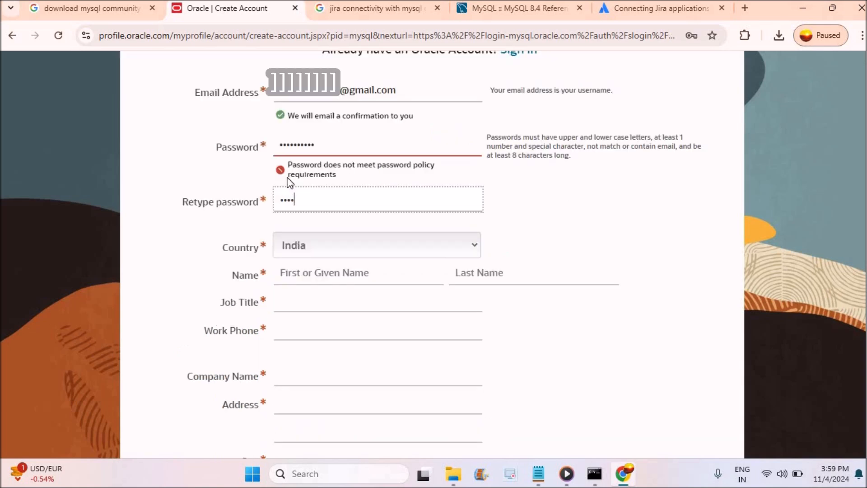
text(••••••)
Fill in the first name and last name in the Oracle account form
click(302, 276)
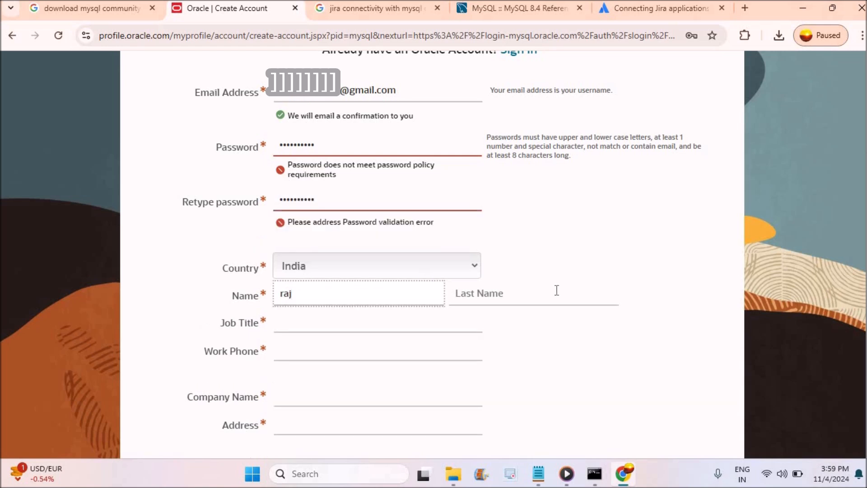
click(515, 299)
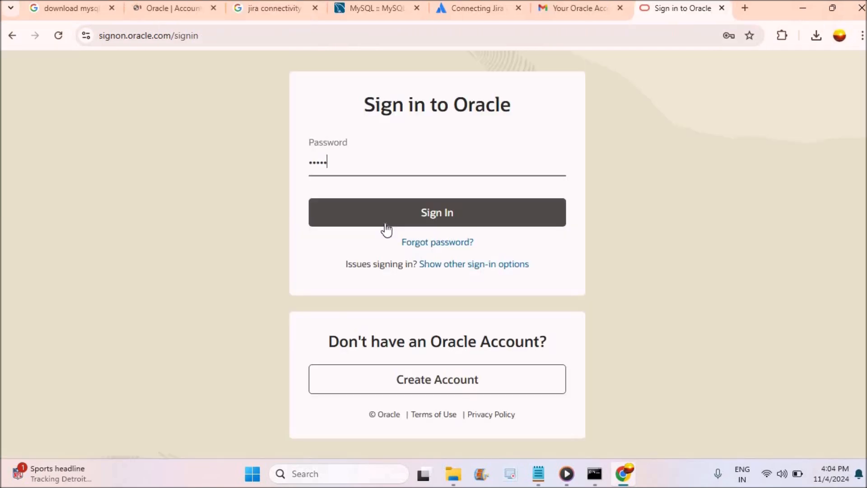
Sign in to Oracle with the account password and start downloading mysql-installer-community-8.0.39.0.msi
text(•••)
click(385, 223)
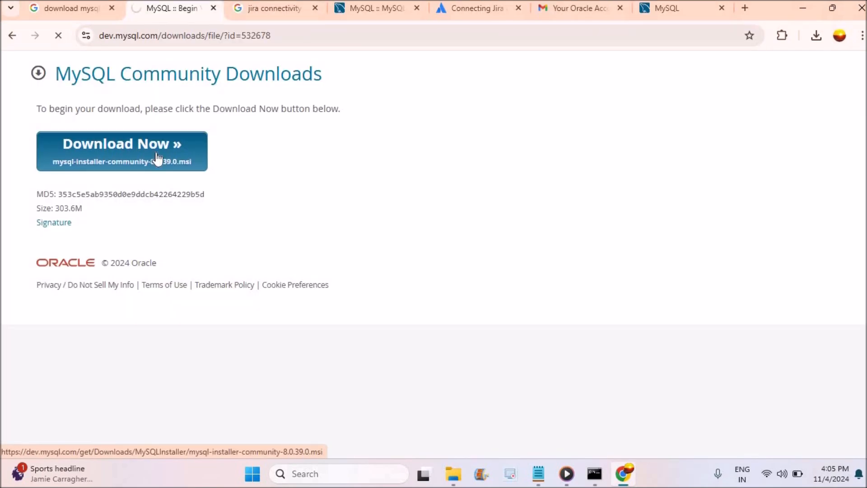
click(157, 158)
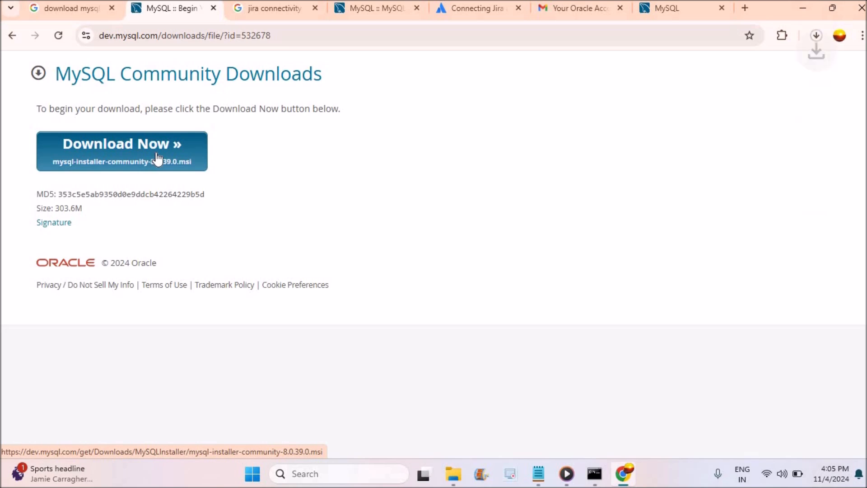
Check the installer's download progress and show the downloaded mysql-installer-community-8.0.39.0.msi in its folder
click(816, 35)
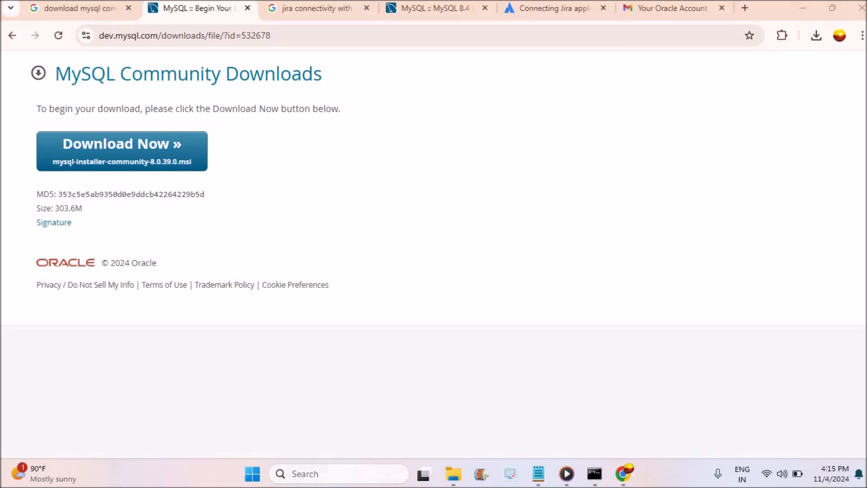
click(816, 36)
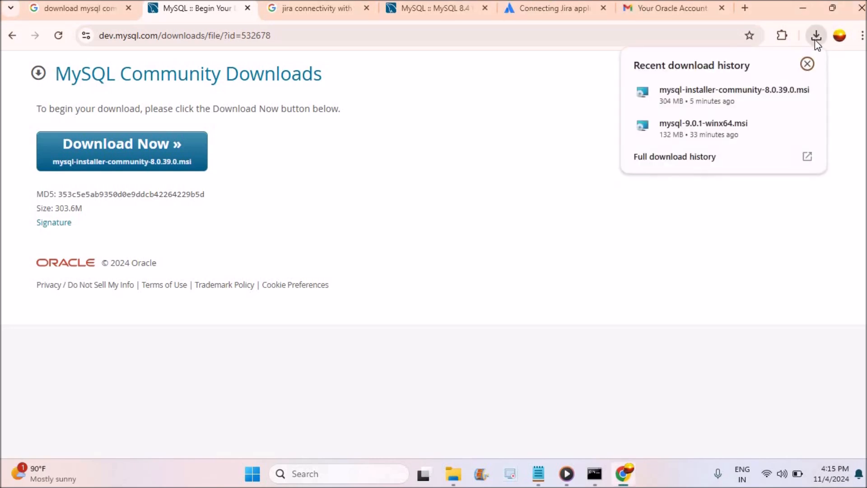
mouse_move(753, 94)
click(781, 93)
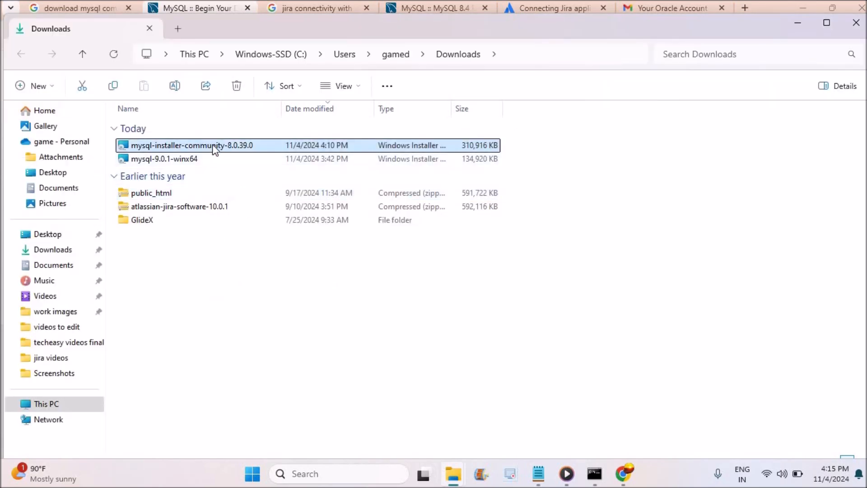
Run the mysql-installer-community-8.0.39.0 installer and continue with the Server only setup type
right_click(213, 147)
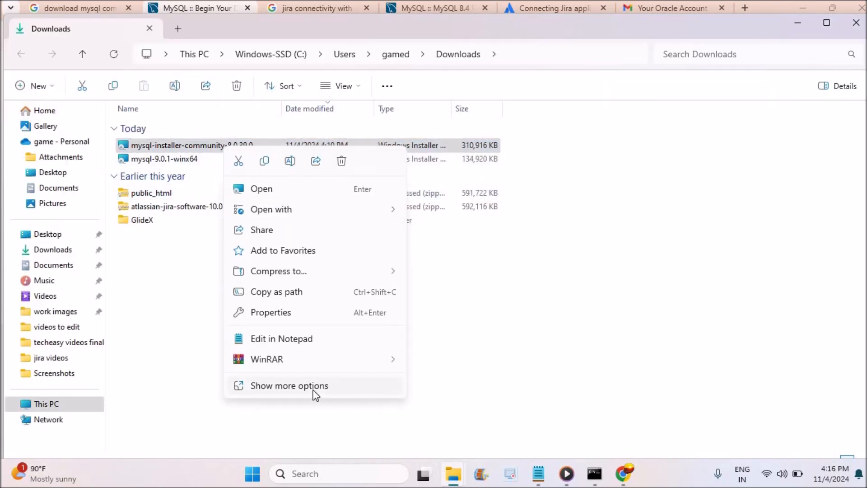
click(308, 415)
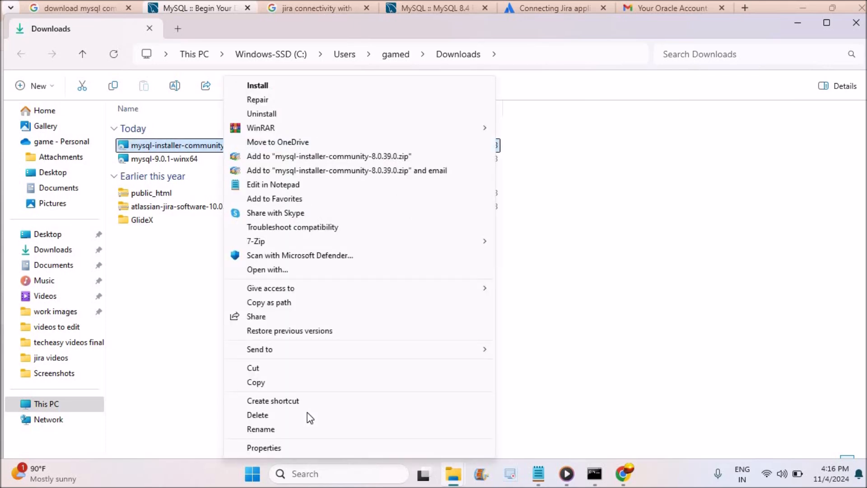
click(261, 86)
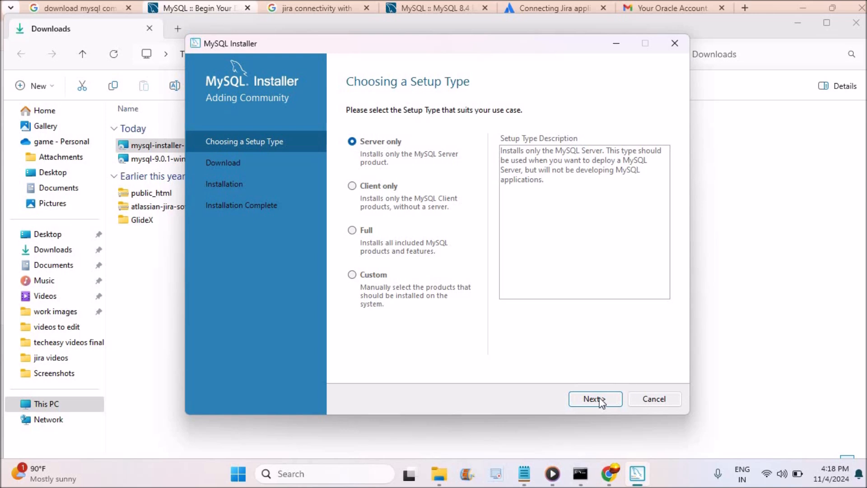
click(615, 398)
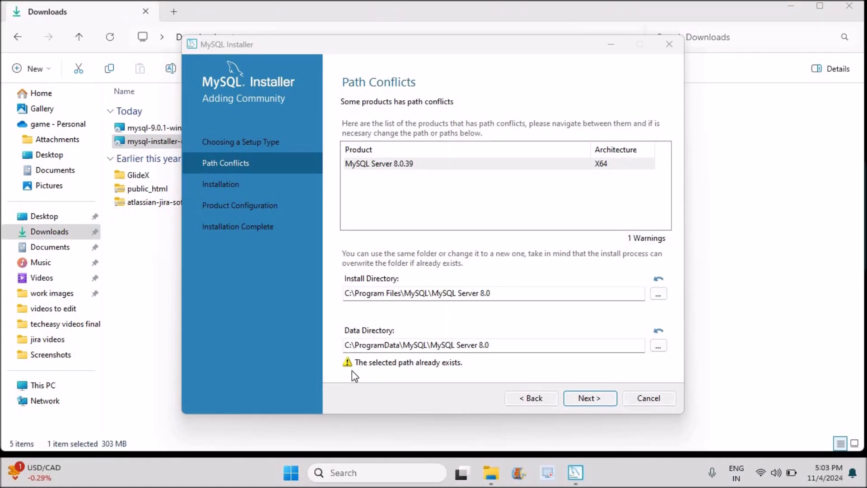
Leave the data directory path as is and open the C:\ProgramData\MySQL folder in File Explorer
click(662, 349)
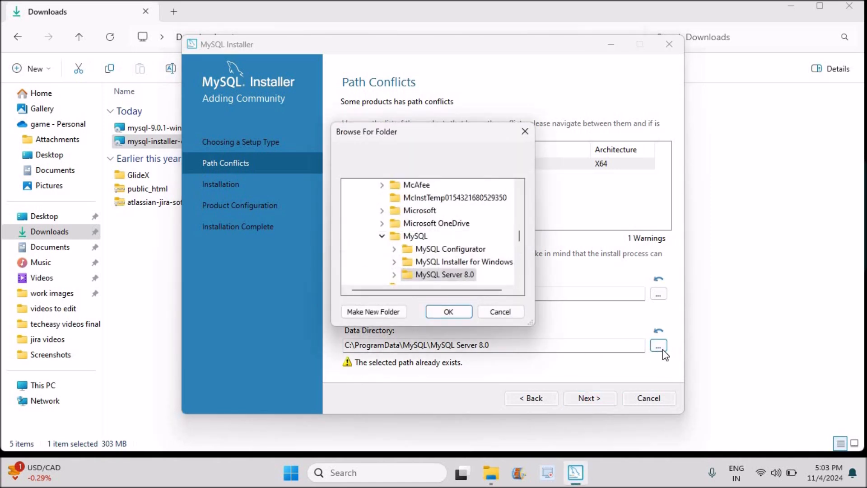
click(504, 312)
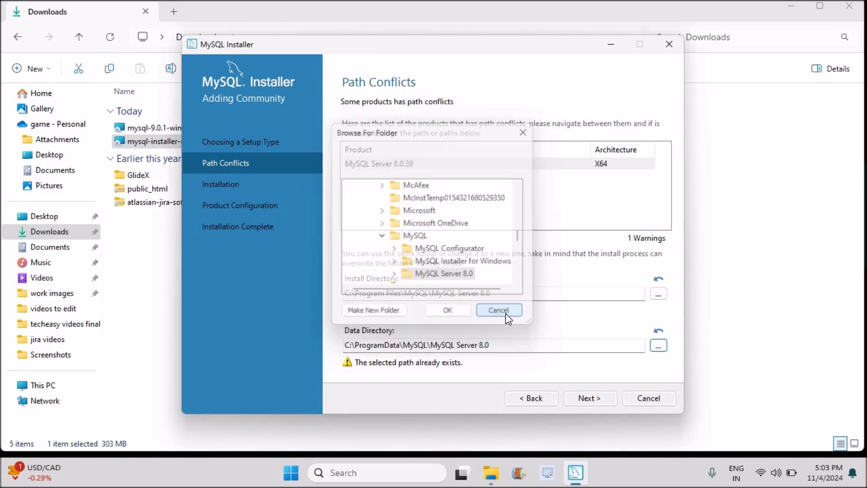
click(483, 476)
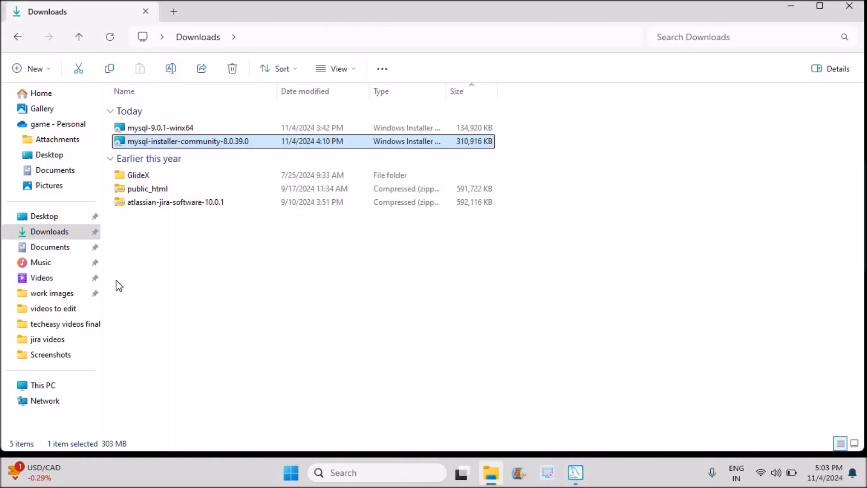
click(50, 385)
double_click(185, 114)
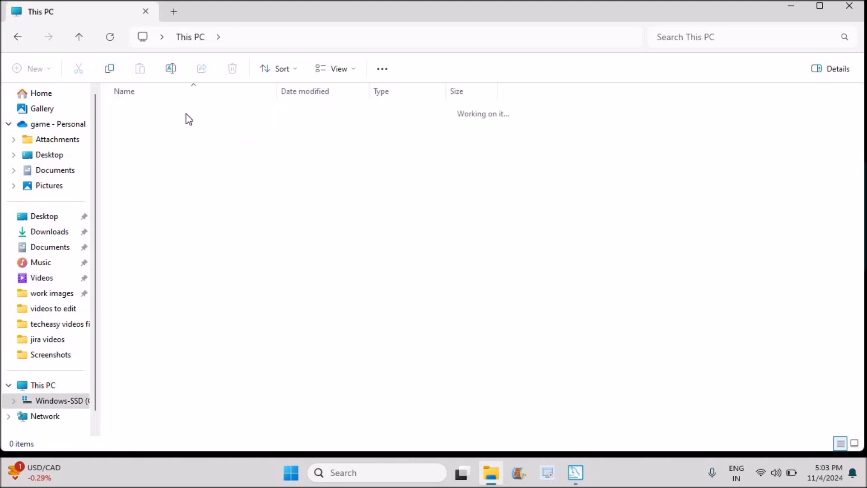
key(p)
key(p)
key(p)
key(p)
key(p)
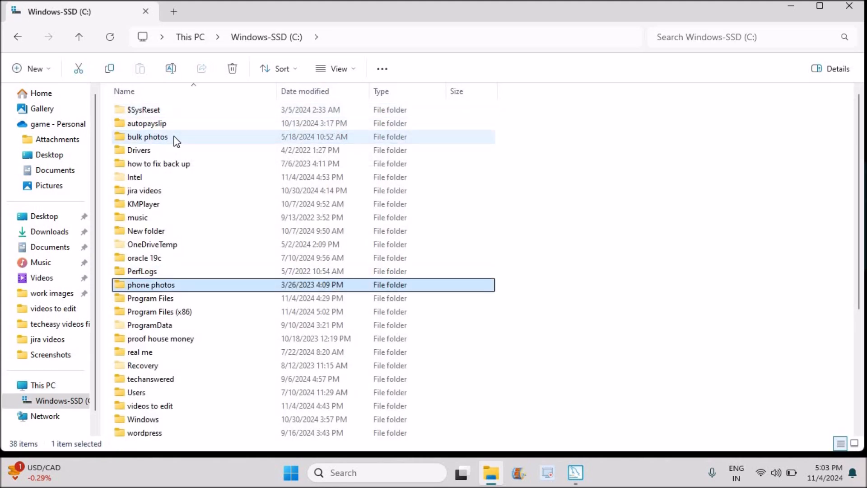
double_click(185, 326)
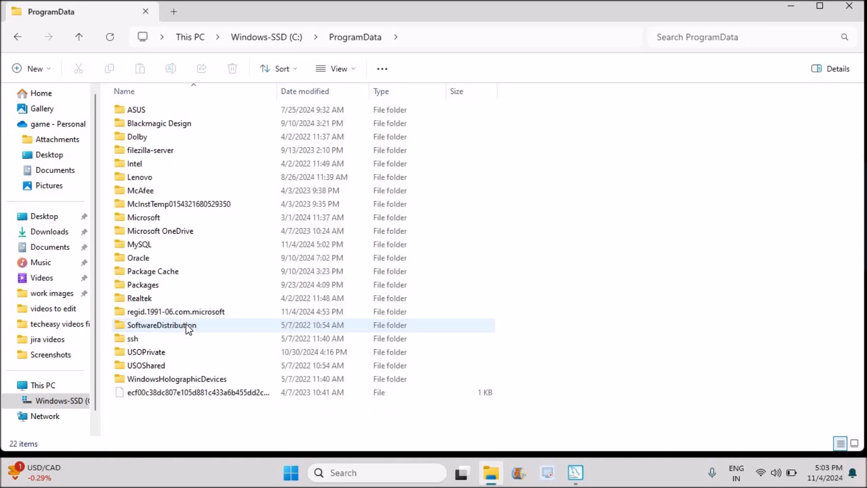
double_click(153, 246)
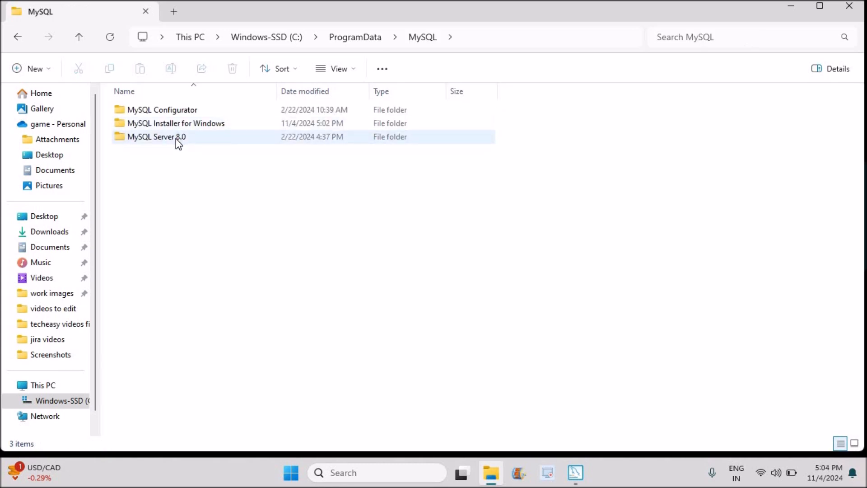
Delete the MySQL Server 8.0 folder from C:\ProgramData\MySQL and return to the MySQL Installer
click(175, 138)
key(Delete)
click(389, 269)
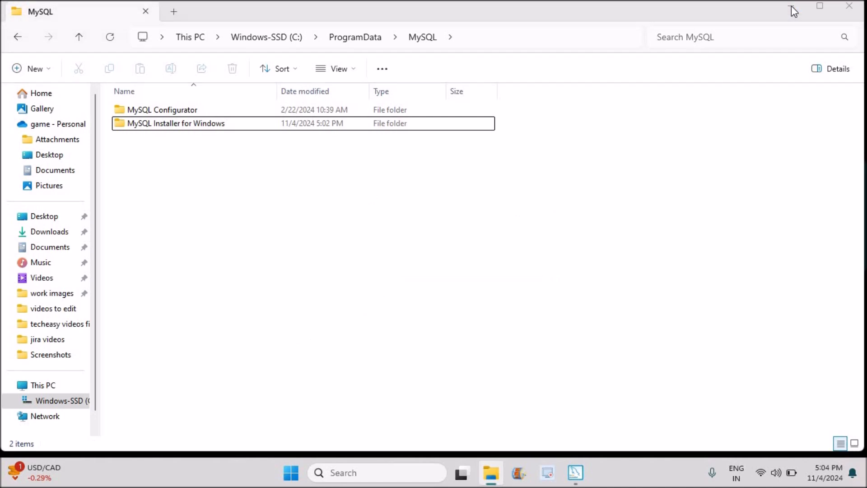
click(791, 5)
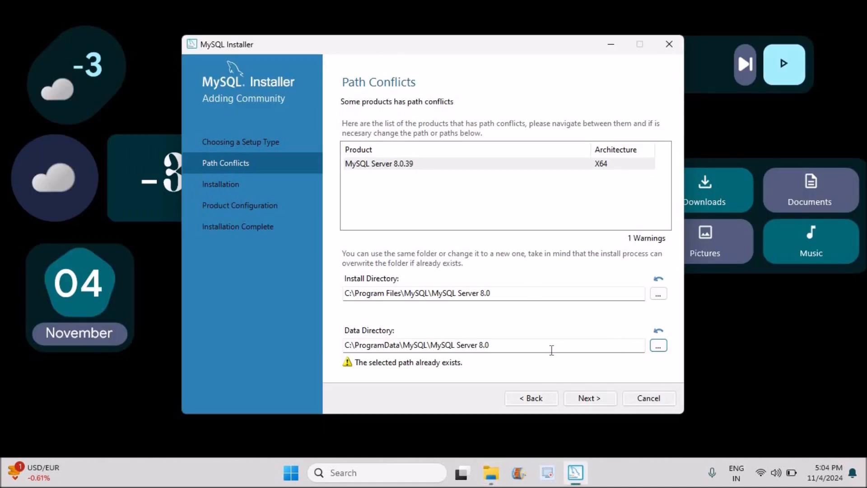
Repeat the setup type step to clear the path conflict and start installing MySQL Server 8.0.39
click(540, 396)
click(587, 399)
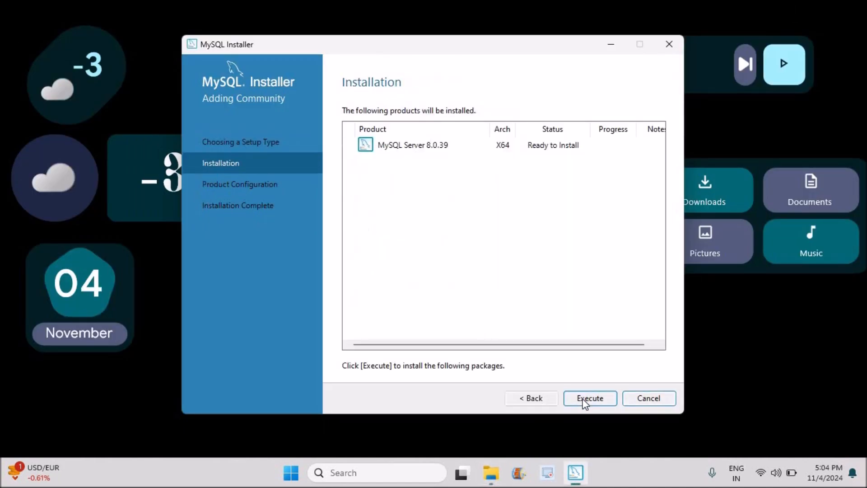
click(461, 145)
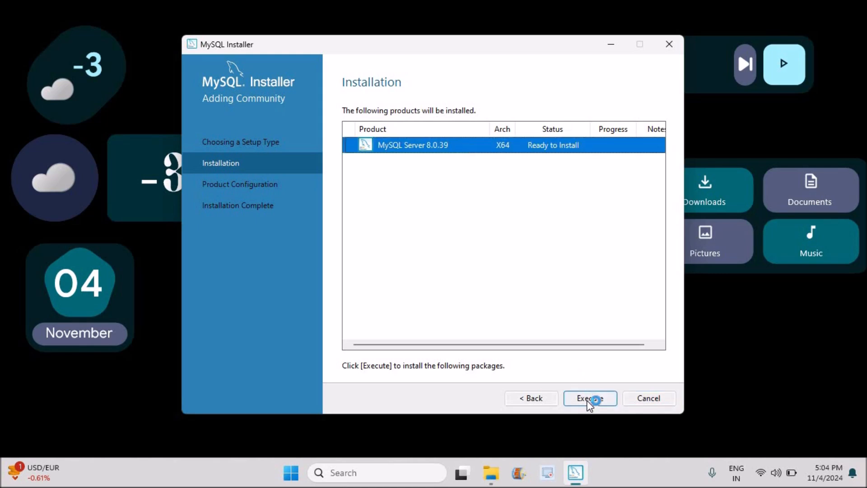
click(589, 398)
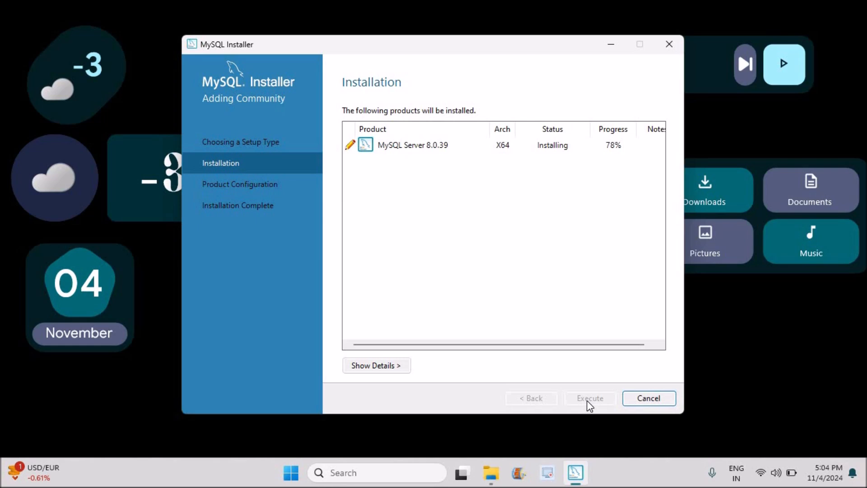
Keep the Development Computer configuration type and default networking and authentication settings, and proceed to Accounts and Roles
click(589, 398)
click(589, 399)
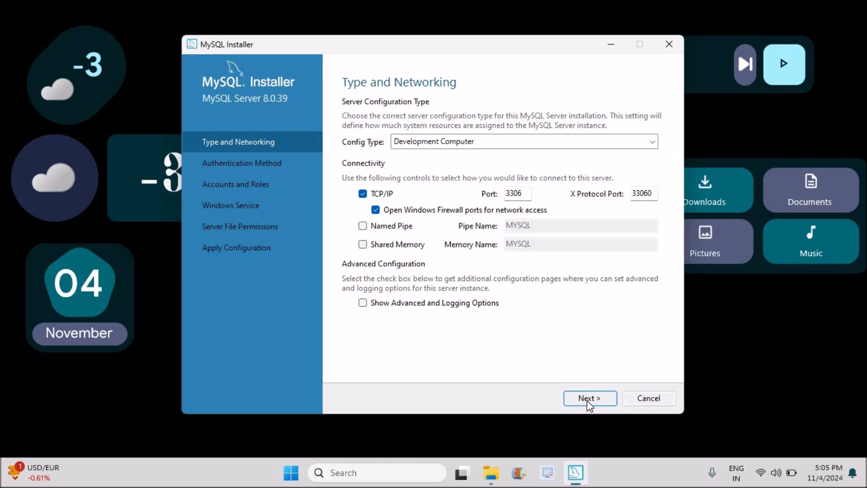
click(537, 145)
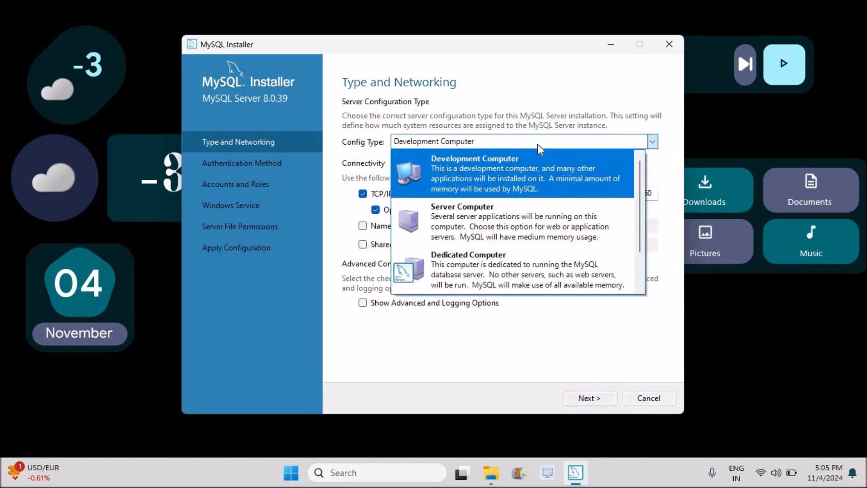
click(537, 144)
click(586, 399)
click(586, 398)
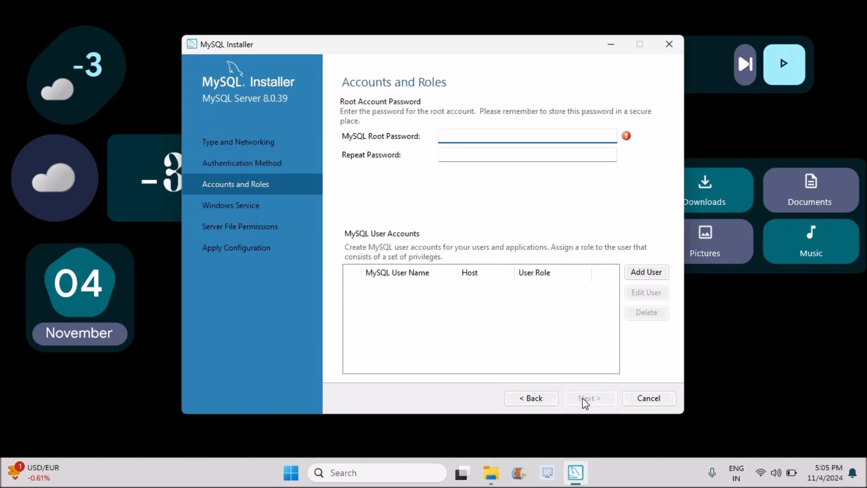
Enter and repeat the MySQL root account password, add no user accounts, and proceed to the Windows Service settings
text(admin)
click(472, 153)
text(admin)
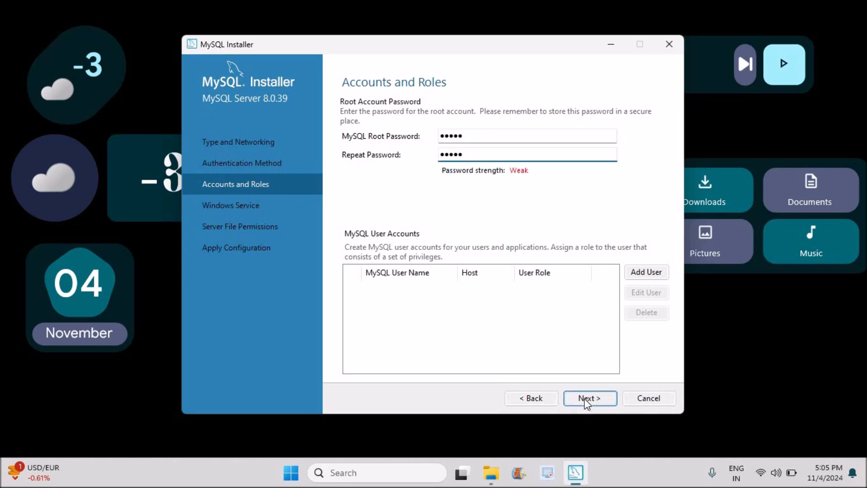
click(585, 398)
Keep the default Windows Service and full-access server file permission settings, and execute the MySQL Server 8.0.39 configuration
click(586, 399)
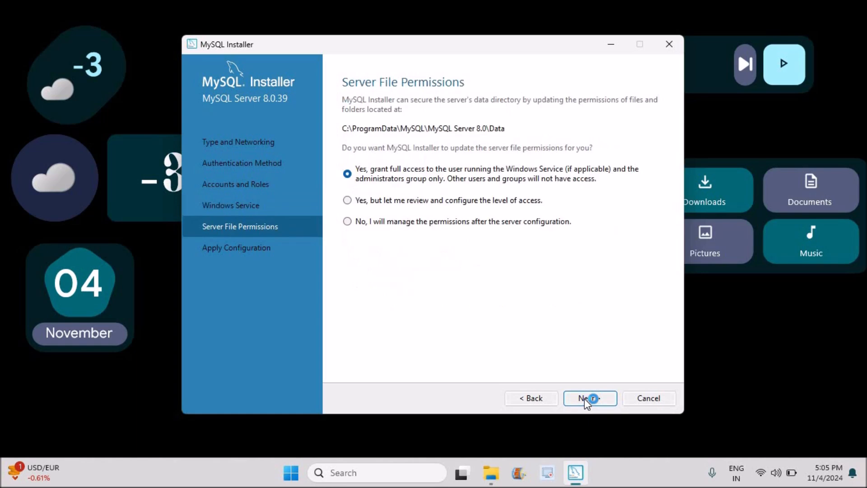
click(586, 399)
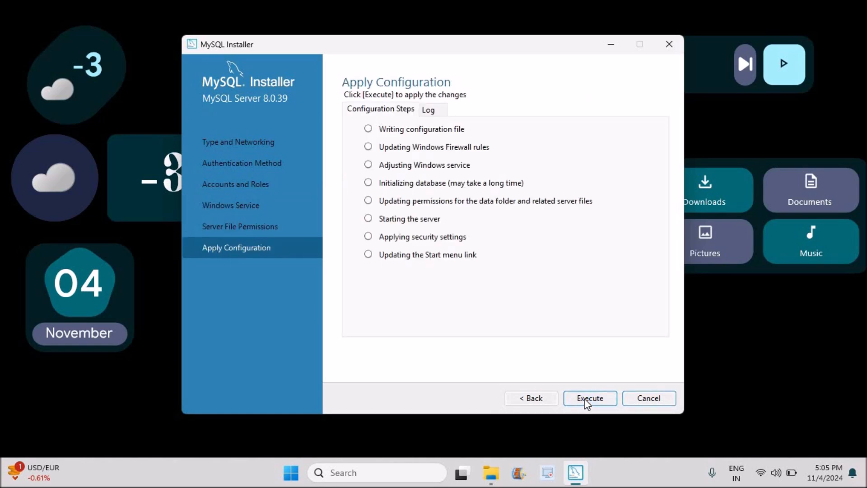
click(584, 398)
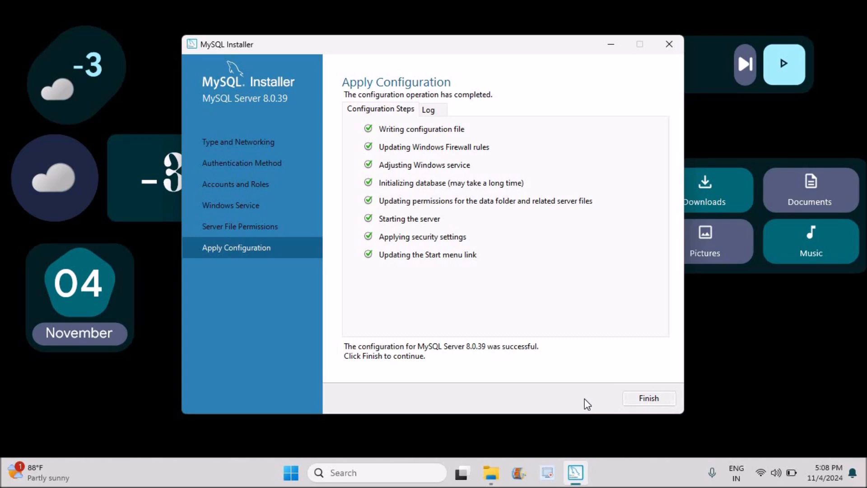
Finish the server configuration and the product configuration, and close the MySQL Installer
click(644, 395)
click(596, 398)
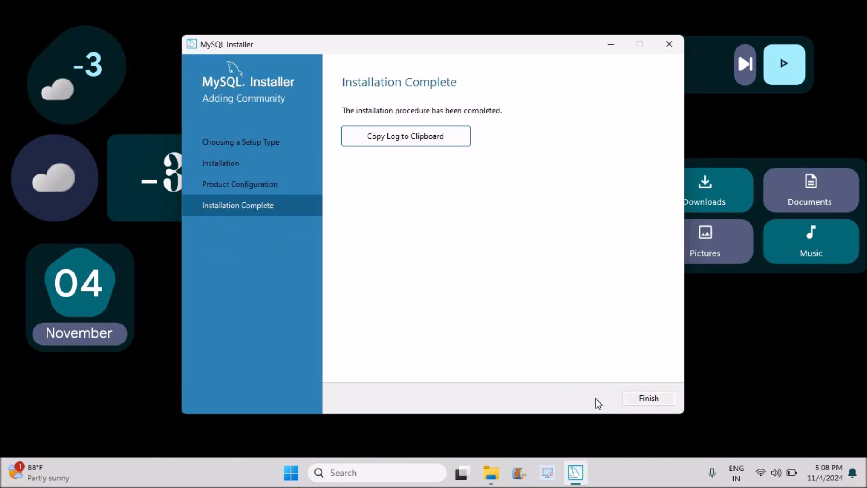
click(650, 397)
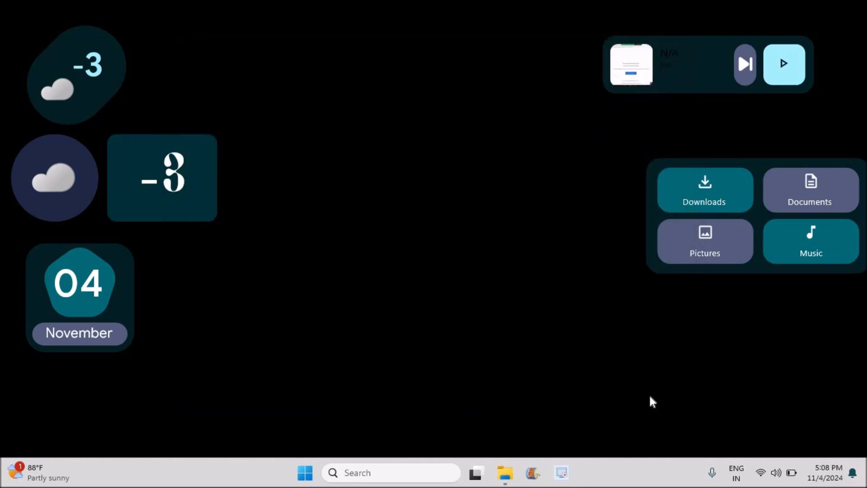
Search Windows for "client", open the MySQL 8.0 Command Line Client and log in with the root password
click(305, 473)
text(c)
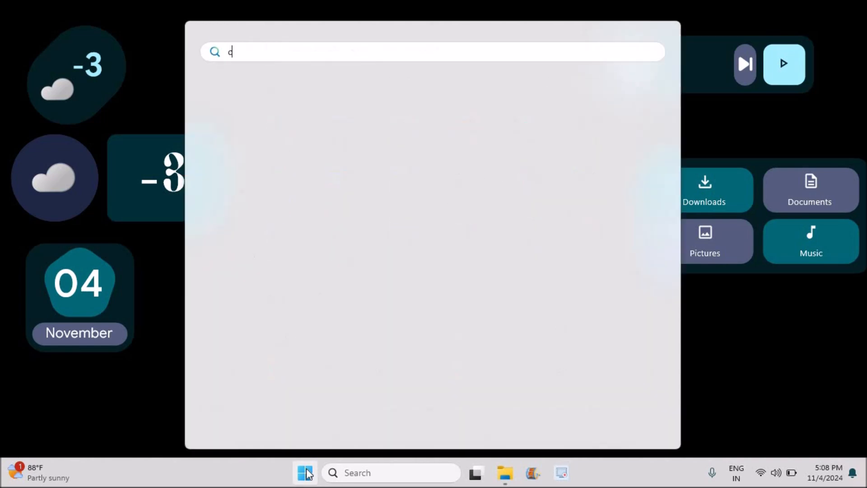
text(lient)
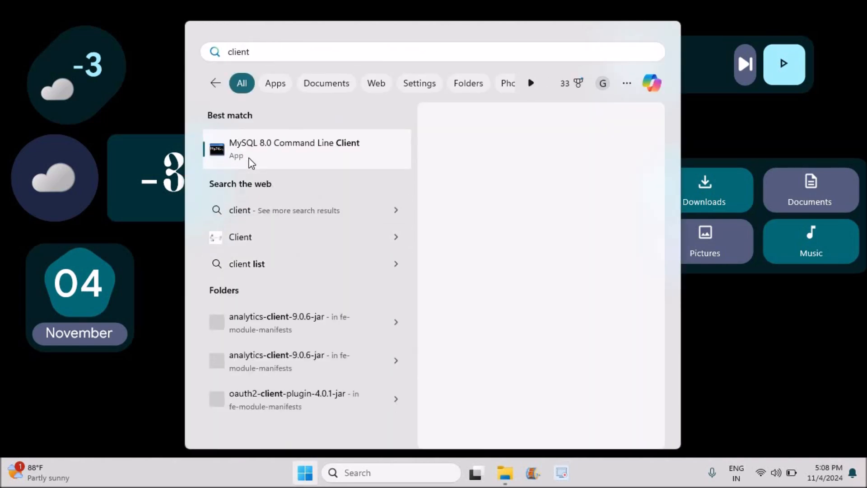
click(251, 163)
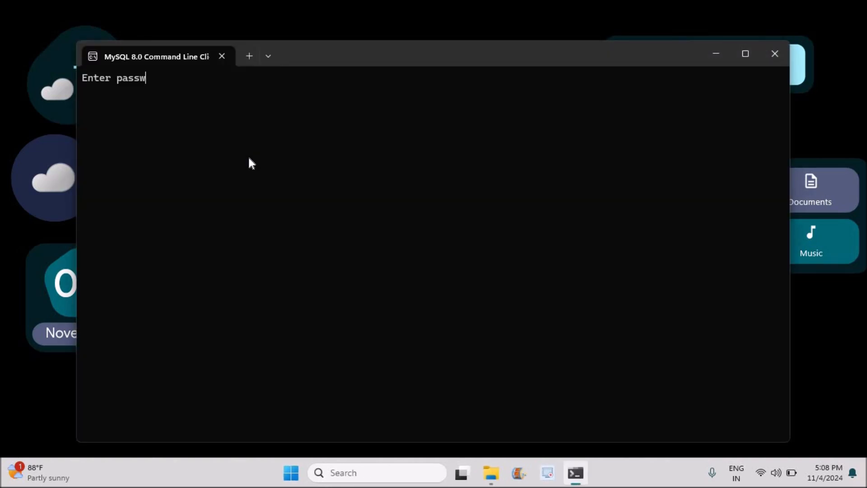
text(*****)
key(Return)
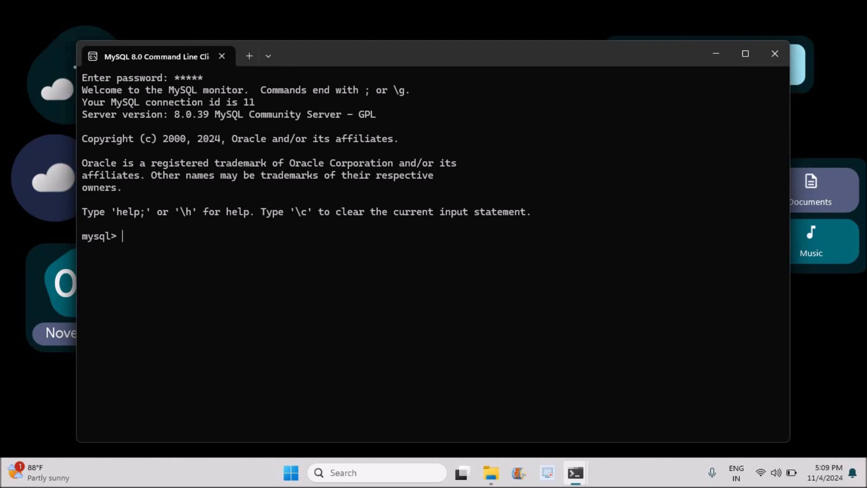
Try to create a database with the statement "create newdb;"
text(create newdb;)
key(Return)
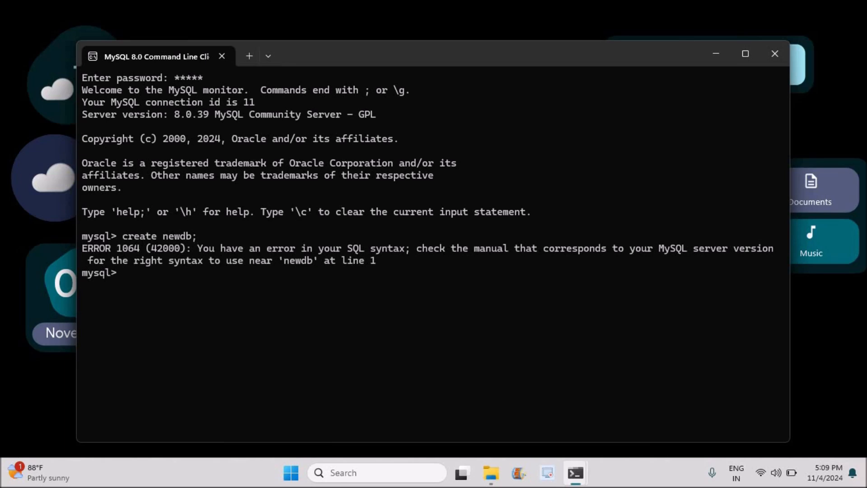
List the databases on the server with "show databases;"
text(show databases;)
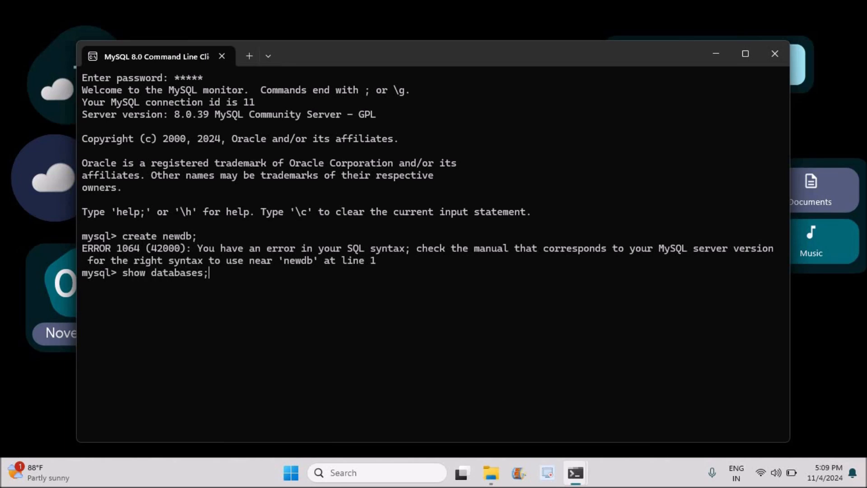
key(Return)
Switch to the sys database with "use sys" and list its tables with "show tables;"
text(use sys)
key(Return)
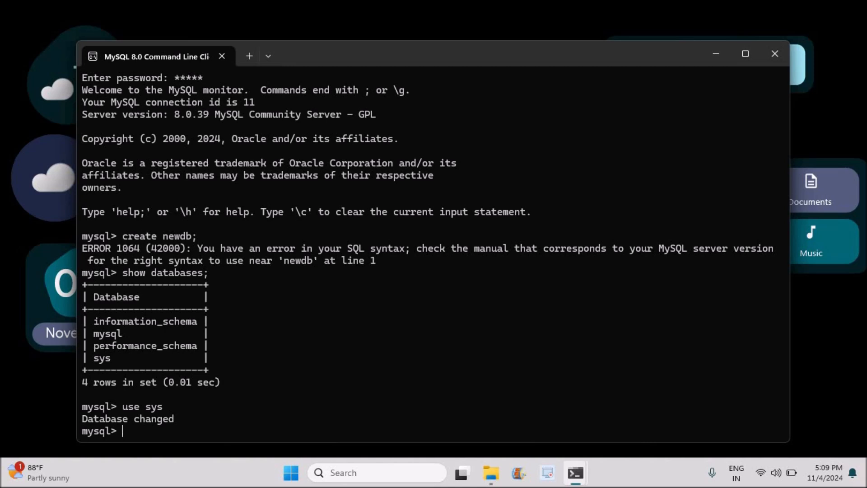
text(show tables;)
key(Return)
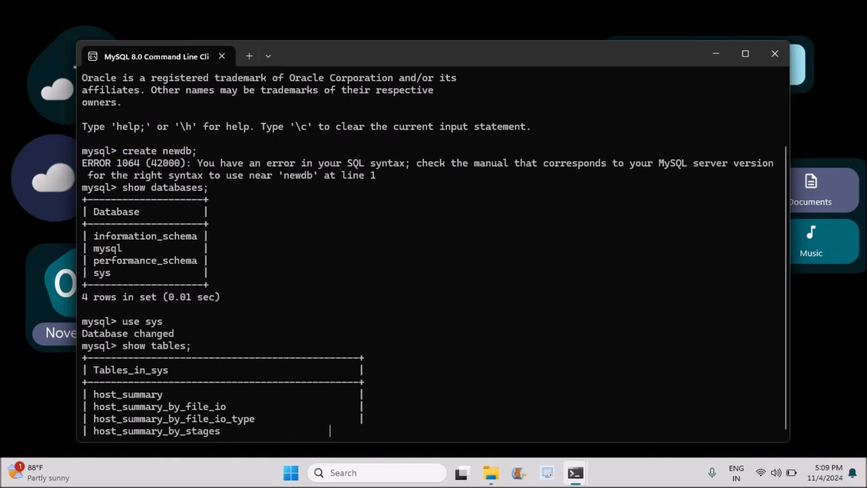